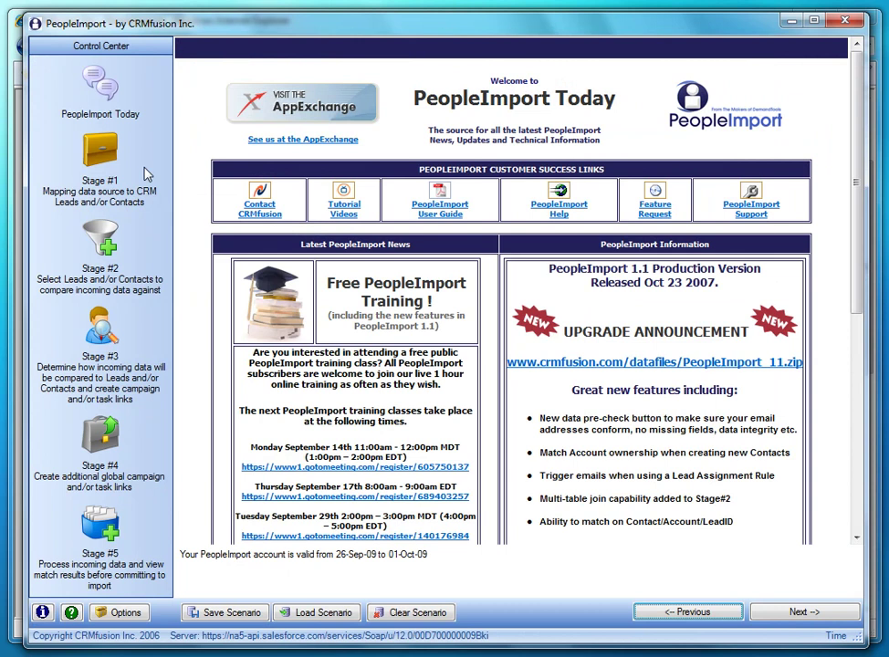
- Load the contacts$ worksheet from Desktop contacts.xls as the incoming data for mapping
{"action": "left_click", "coordinate": [101, 151]}
{"action": "left_click", "coordinate": [423, 89]}
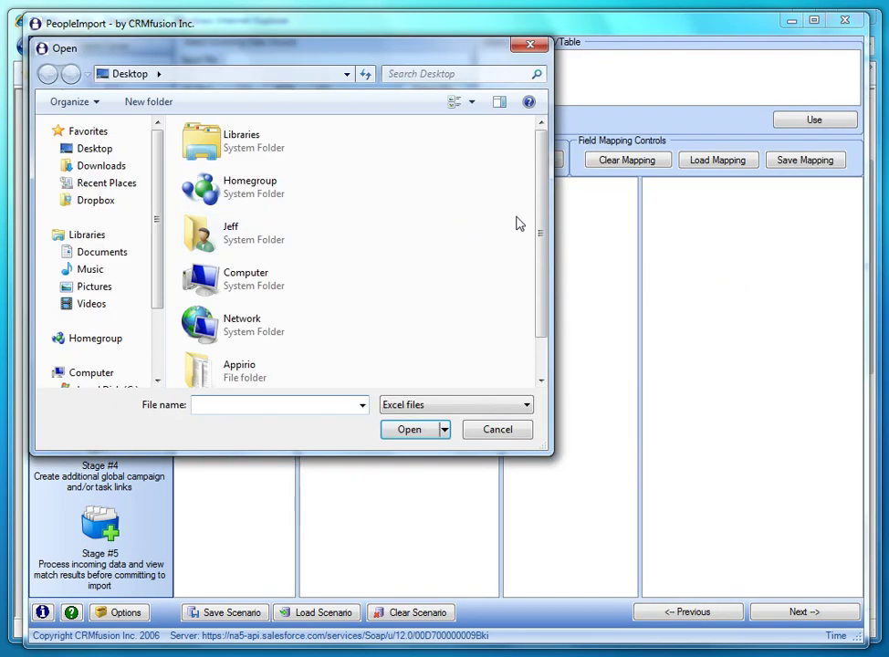
{"action": "left_click_drag", "start_coordinate": [539, 242], "coordinate": [539, 283]}
{"action": "left_click", "coordinate": [248, 368]}
{"action": "double_click", "coordinate": [249, 368]}
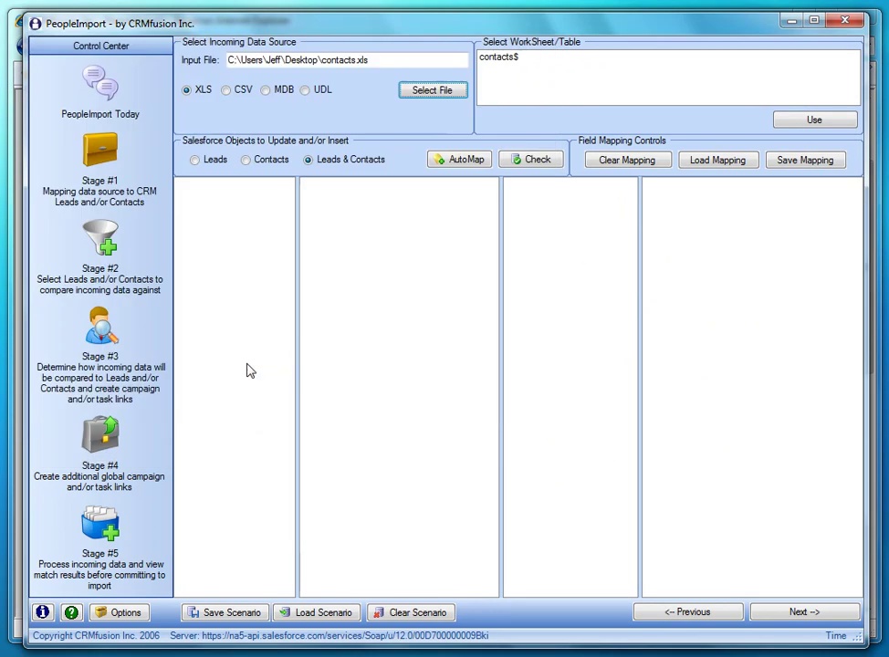
{"action": "left_click", "coordinate": [493, 60]}
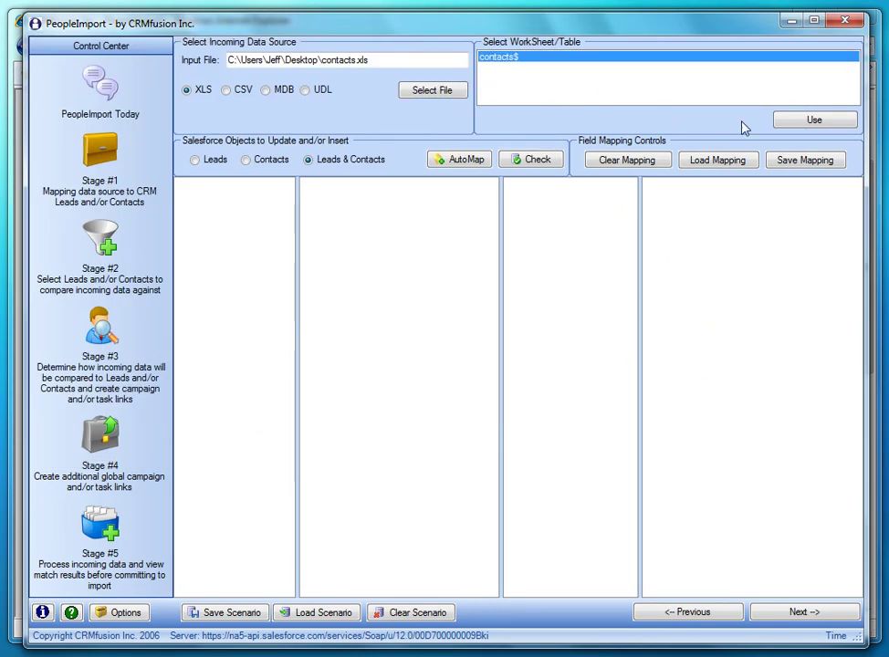
{"action": "left_click", "coordinate": [799, 123]}
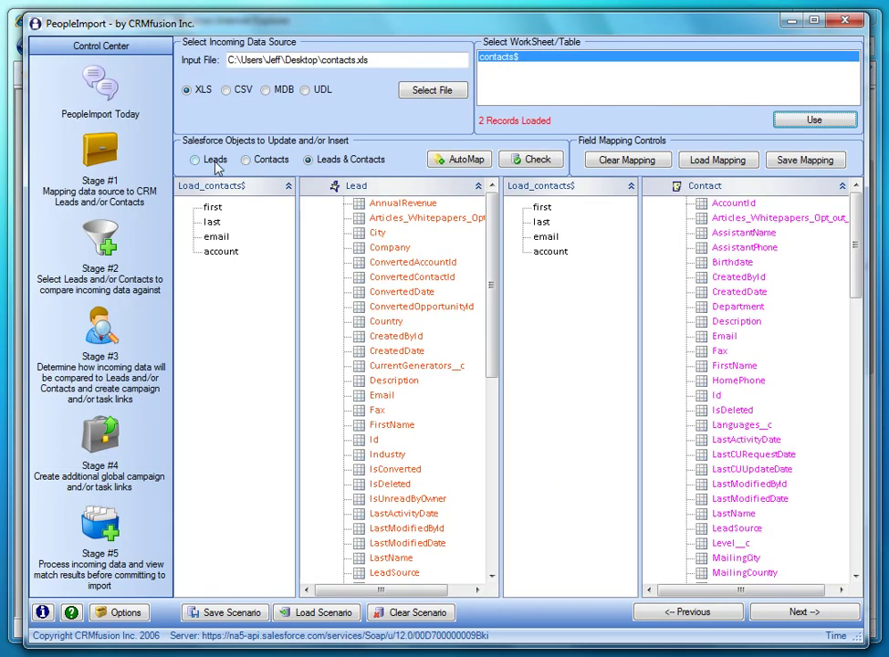
- Import into Contacts only and auto-map the source fields, including email and first
{"action": "left_click", "coordinate": [274, 161]}
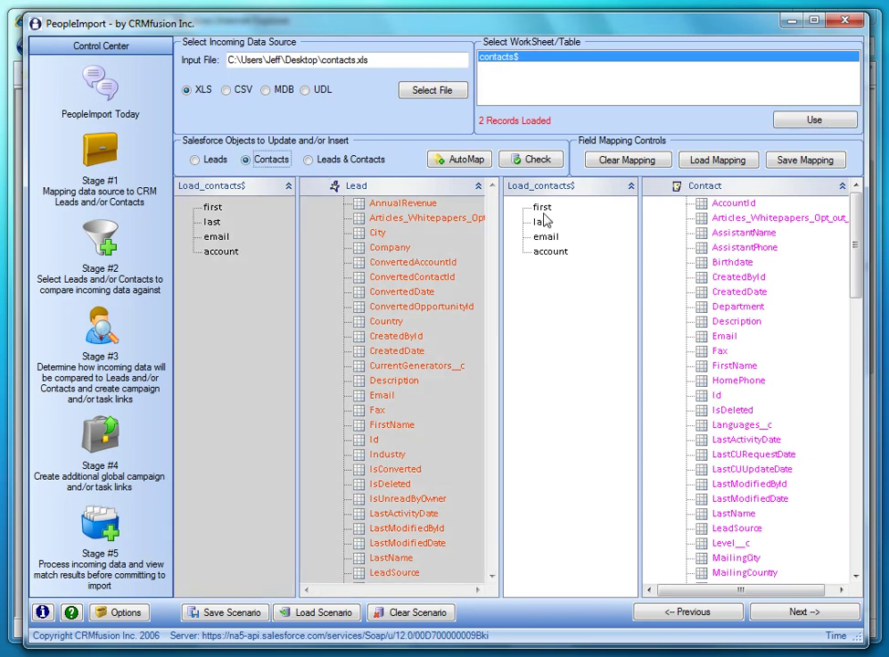
{"action": "left_click", "coordinate": [466, 160]}
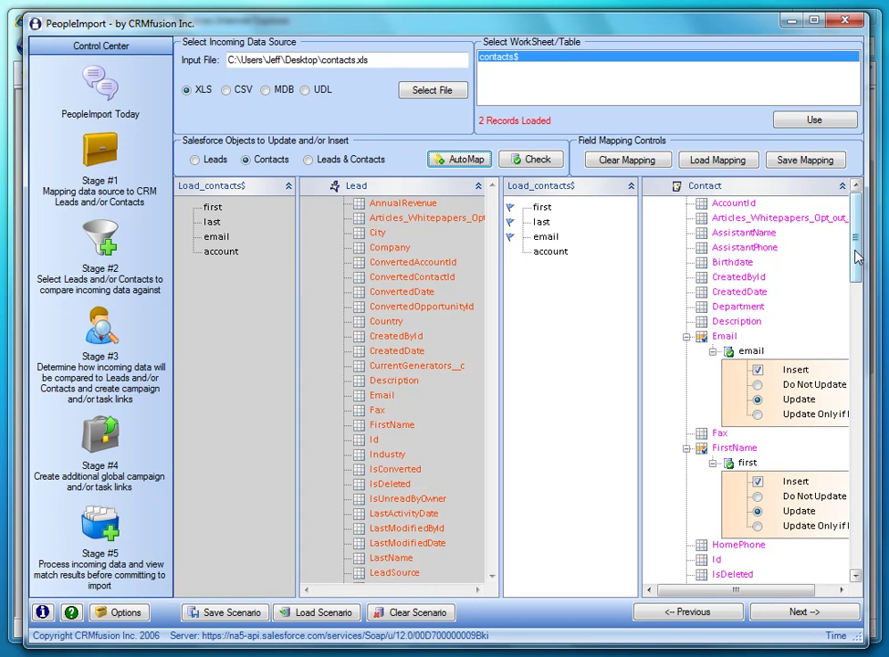
{"action": "left_click_drag", "start_coordinate": [856, 258], "coordinate": [862, 503]}
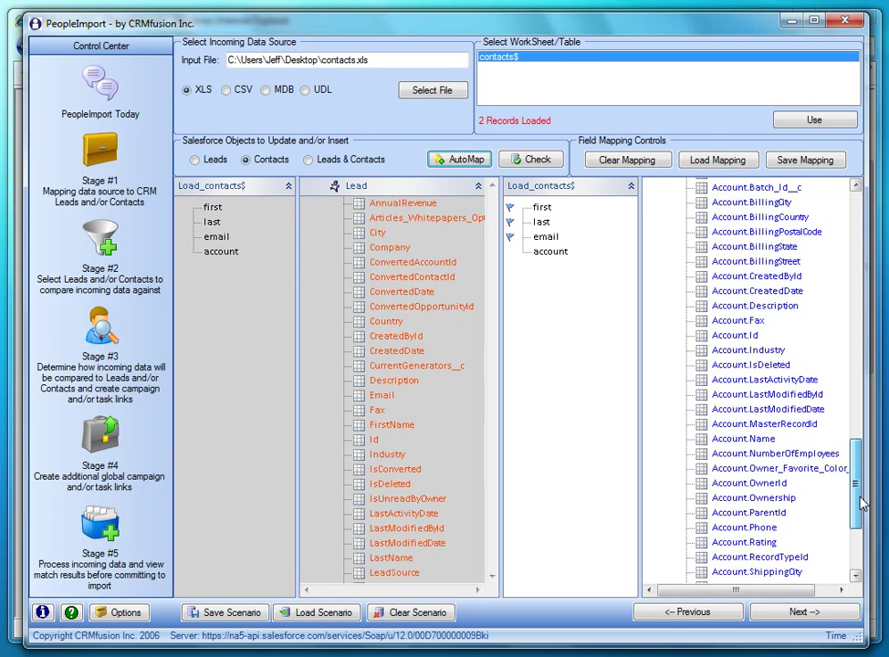
- Map account onto Account.Name with Update enabled, then advance to Stage #2
{"action": "left_click", "coordinate": [550, 251]}
{"action": "left_click", "coordinate": [744, 365]}
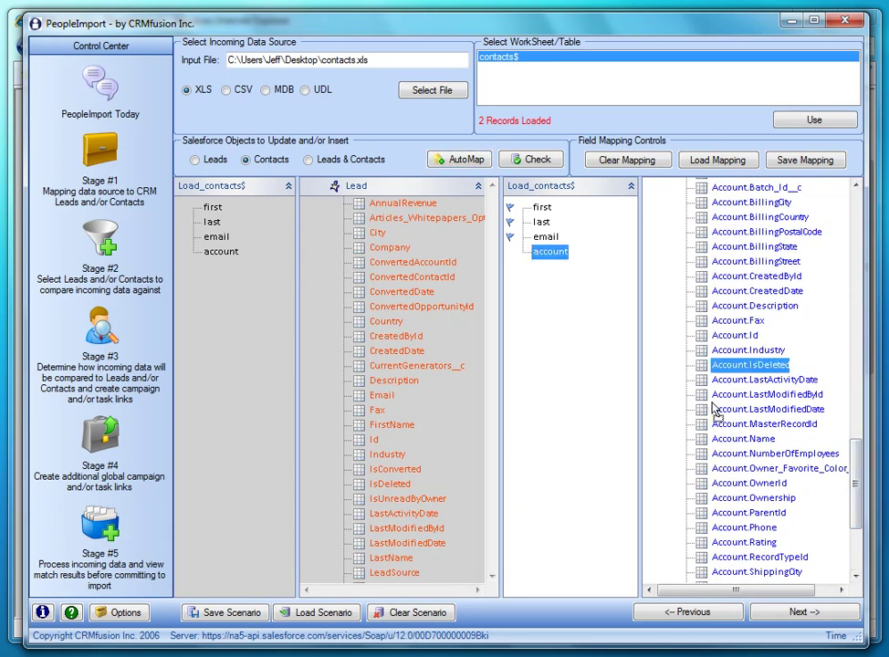
{"action": "left_click_drag", "start_coordinate": [715, 413], "coordinate": [721, 440]}
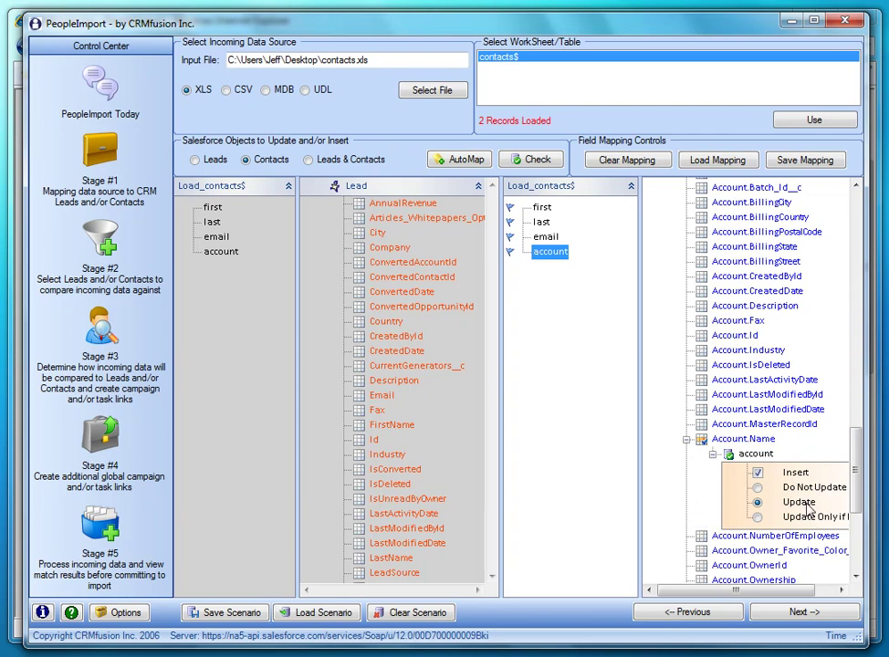
{"action": "left_click", "coordinate": [807, 509]}
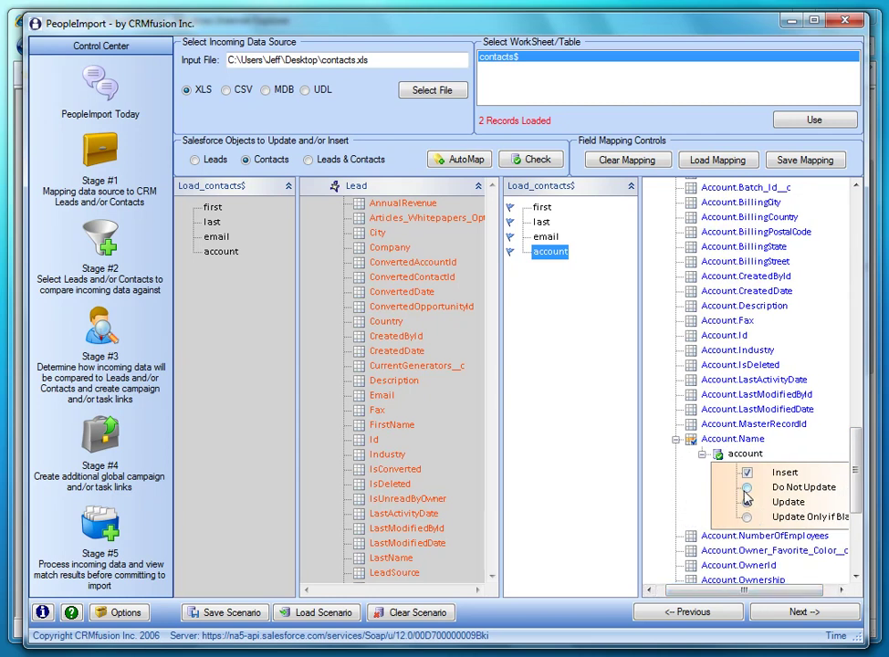
{"action": "left_click", "coordinate": [747, 502]}
{"action": "left_click_drag", "start_coordinate": [857, 487], "coordinate": [862, 274]}
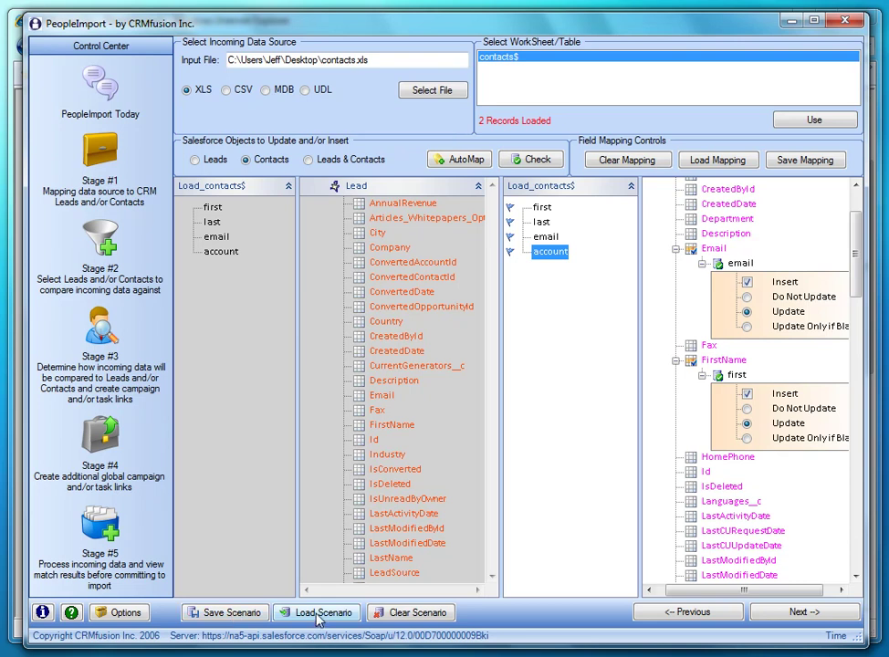
{"action": "left_click", "coordinate": [802, 617]}
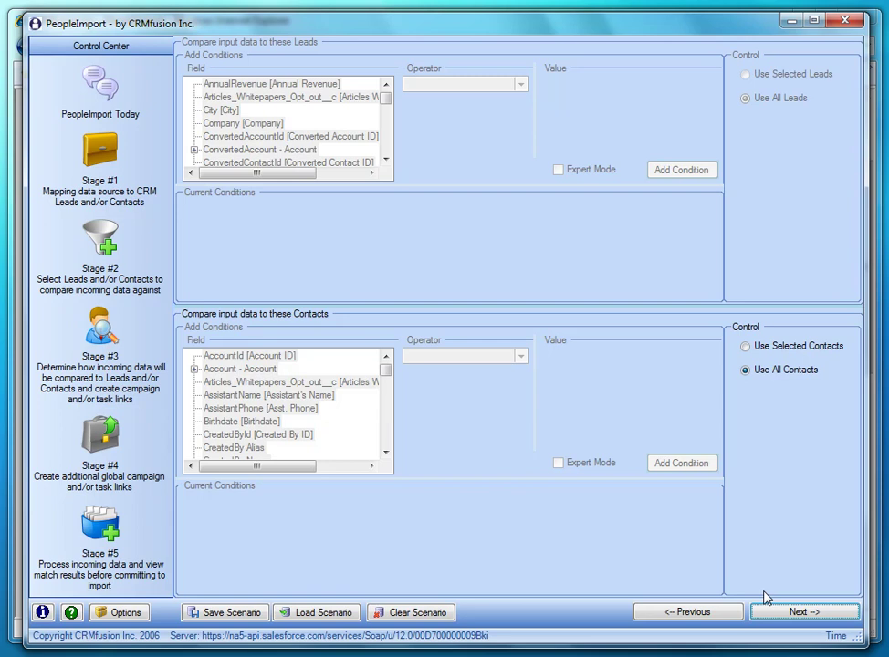
- Keep Use All Contacts with no conditions and proceed to Stage #3 matching criteria
{"action": "left_click", "coordinate": [782, 613]}
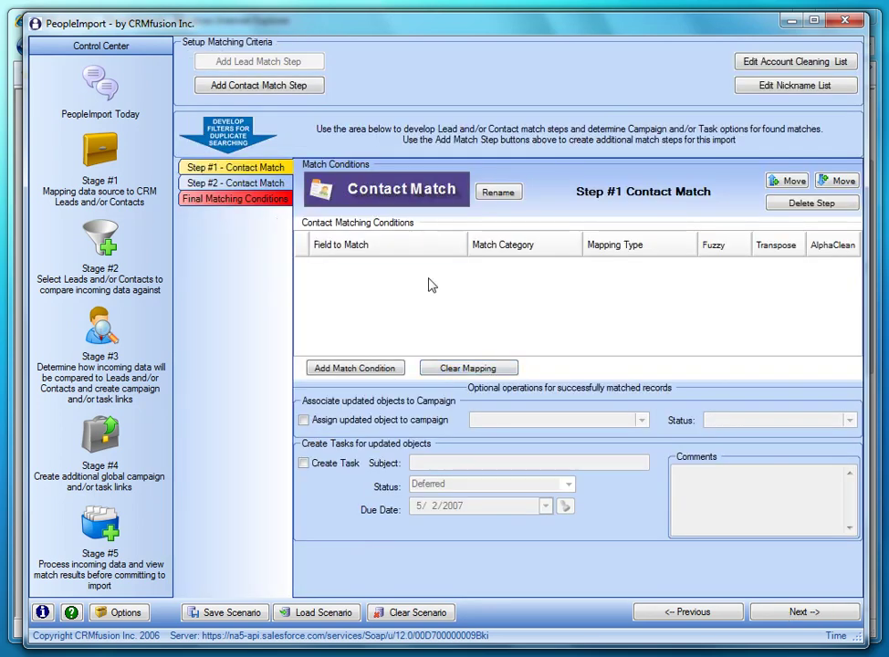
- Add an exact email-->Email condition to Step #1 Contact Match, then view Step #2
{"action": "left_click", "coordinate": [377, 368]}
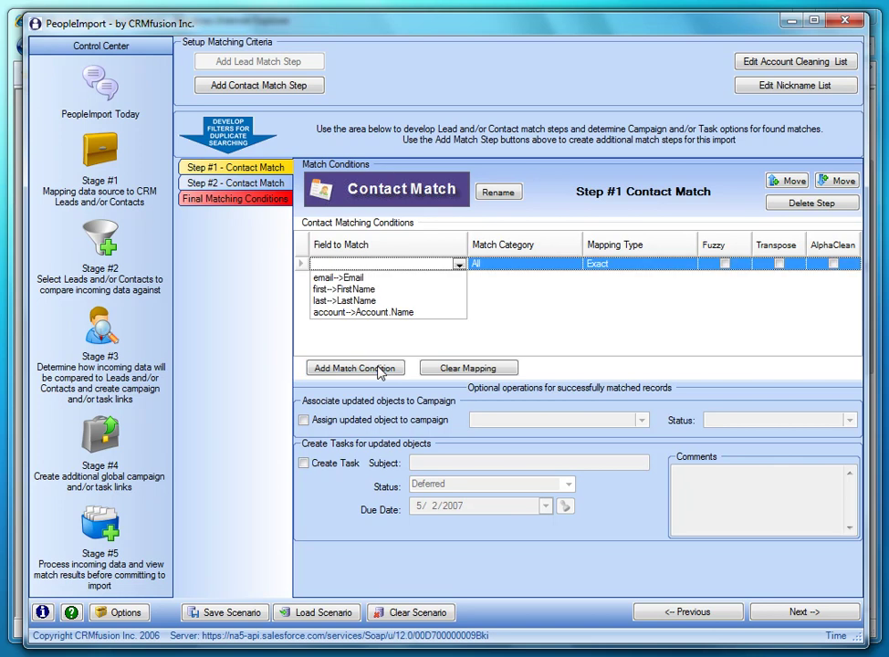
{"action": "left_click", "coordinate": [354, 281]}
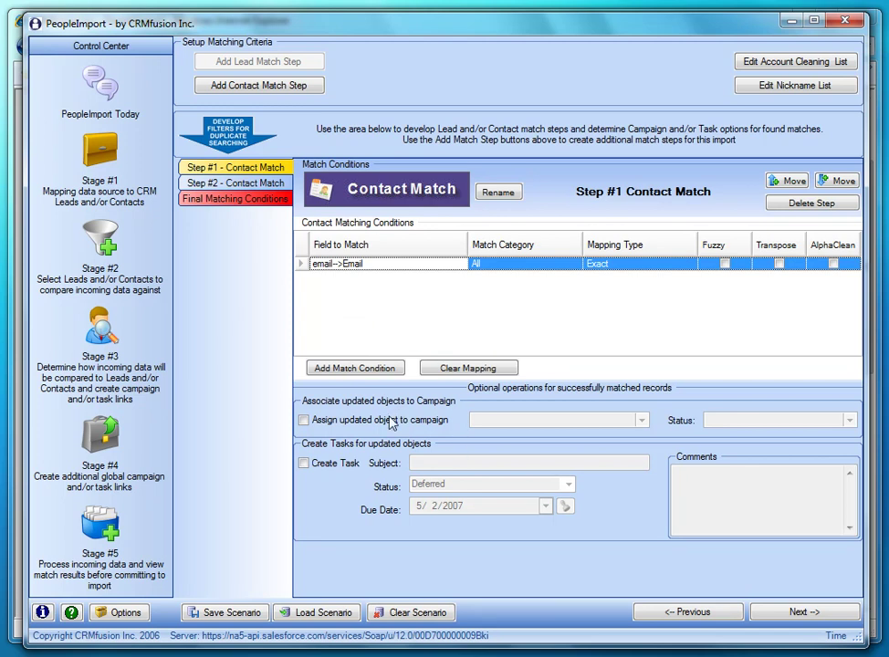
{"action": "left_click", "coordinate": [233, 183]}
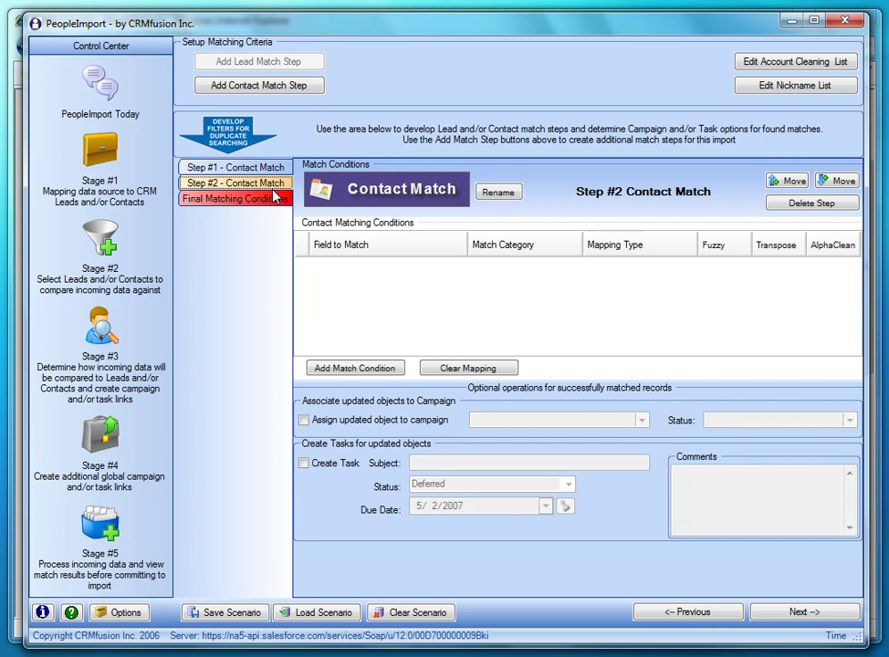
- Delete the empty Step #2 and keep Create New Contact for unmatched records
{"action": "left_click", "coordinate": [792, 203]}
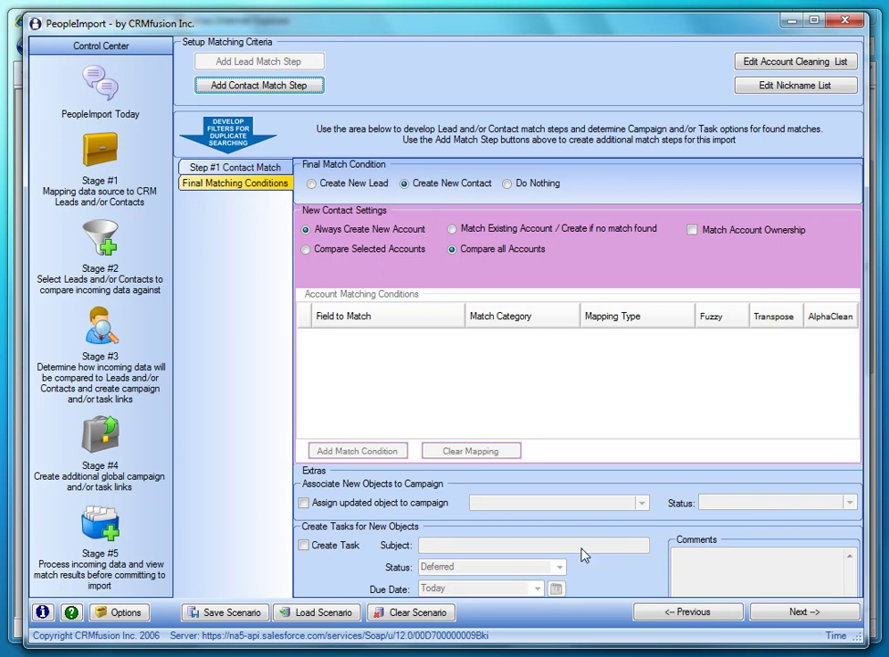
{"action": "left_click", "coordinate": [774, 614]}
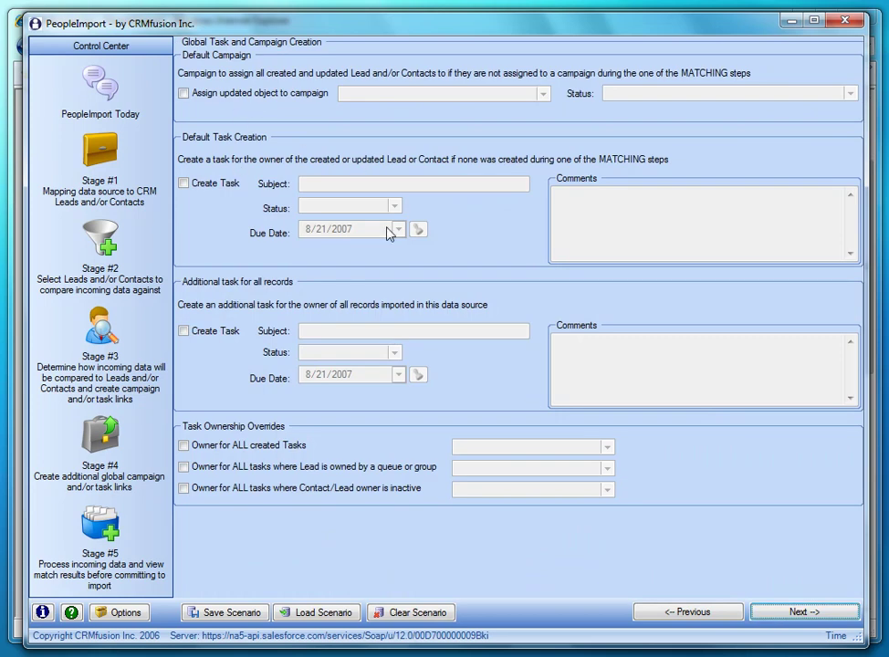
{"action": "left_click", "coordinate": [763, 617]}
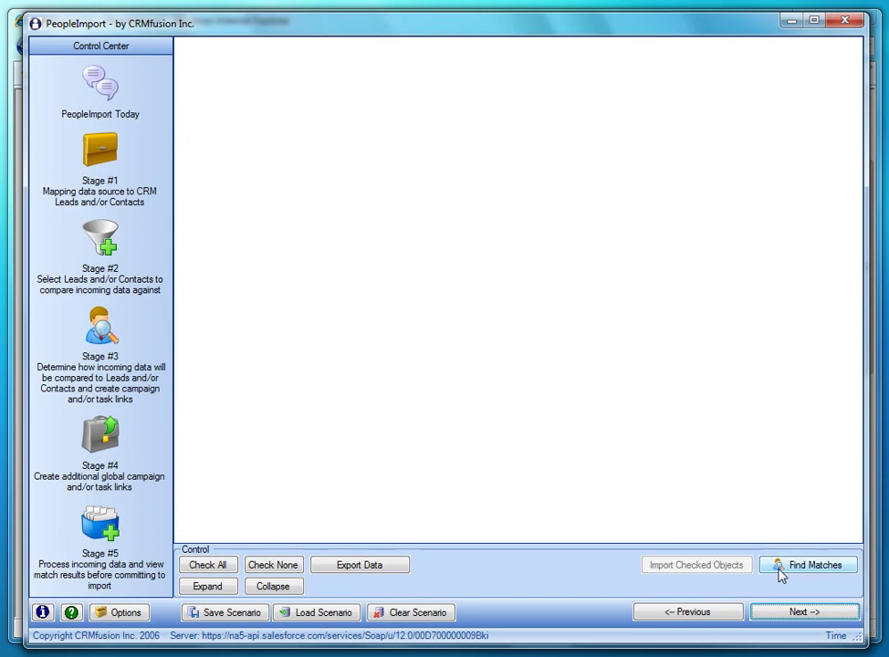
- Find matches for the two incoming contacts and widen the Action column to read them
{"action": "left_click", "coordinate": [781, 571]}
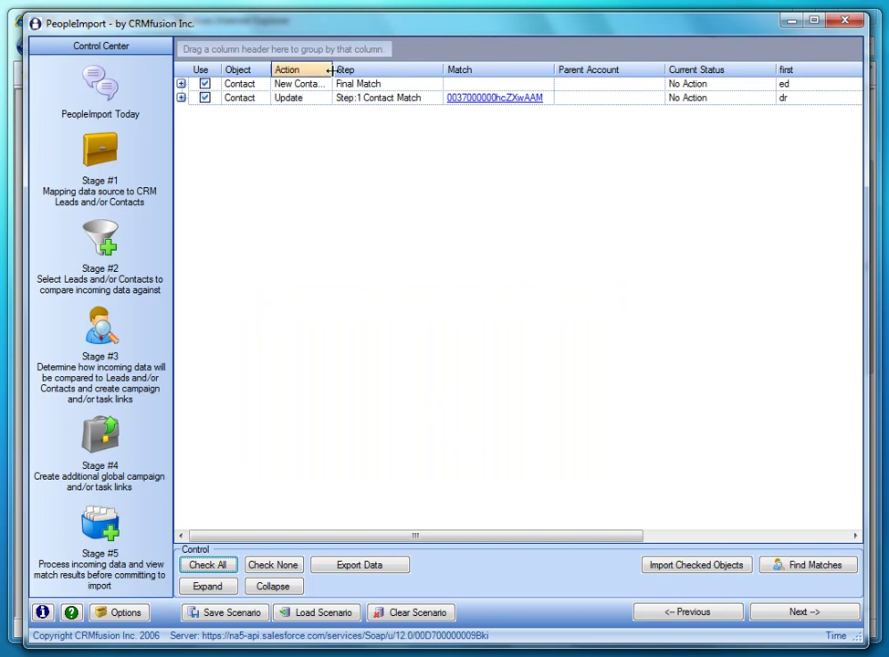
{"action": "left_click_drag", "start_coordinate": [332, 70], "coordinate": [414, 70]}
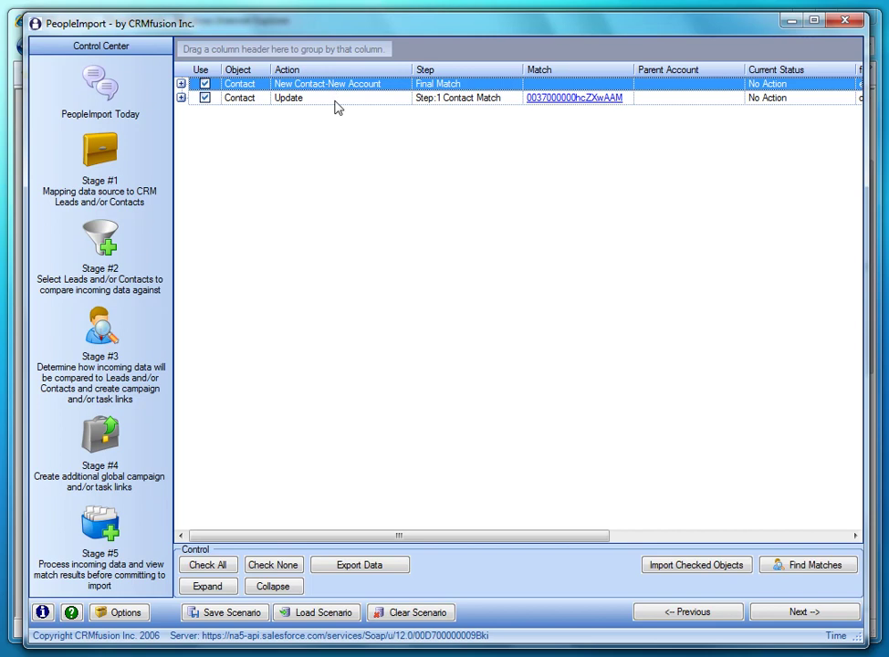
{"action": "left_click", "coordinate": [544, 108]}
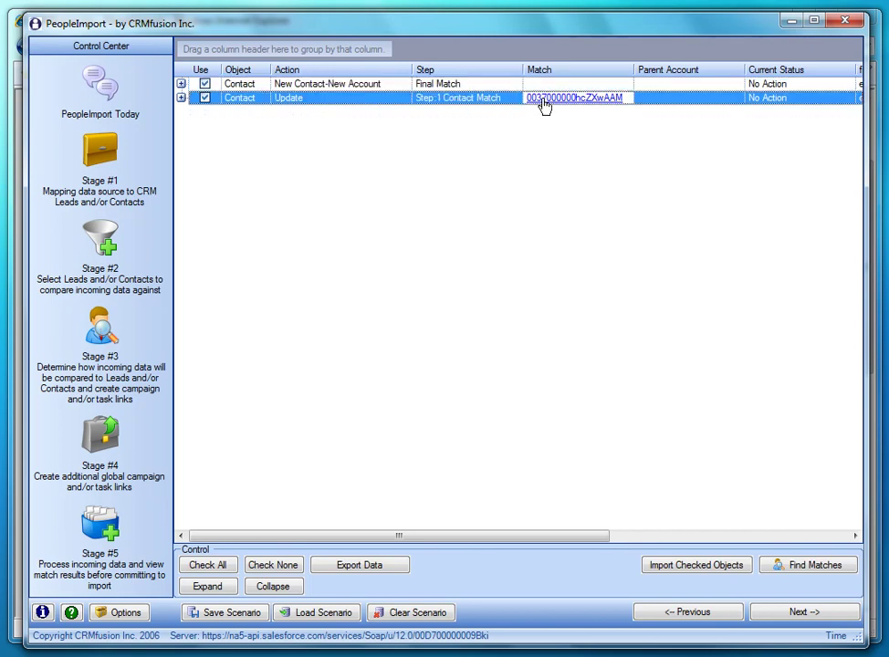
{"action": "left_click", "coordinate": [543, 102]}
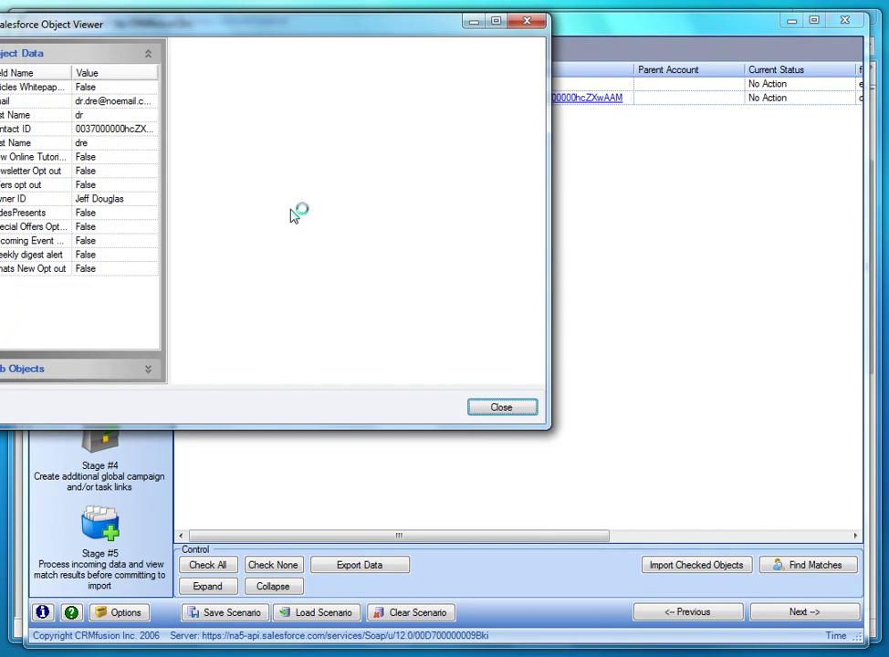
{"action": "left_click_drag", "start_coordinate": [258, 36], "coordinate": [329, 39]}
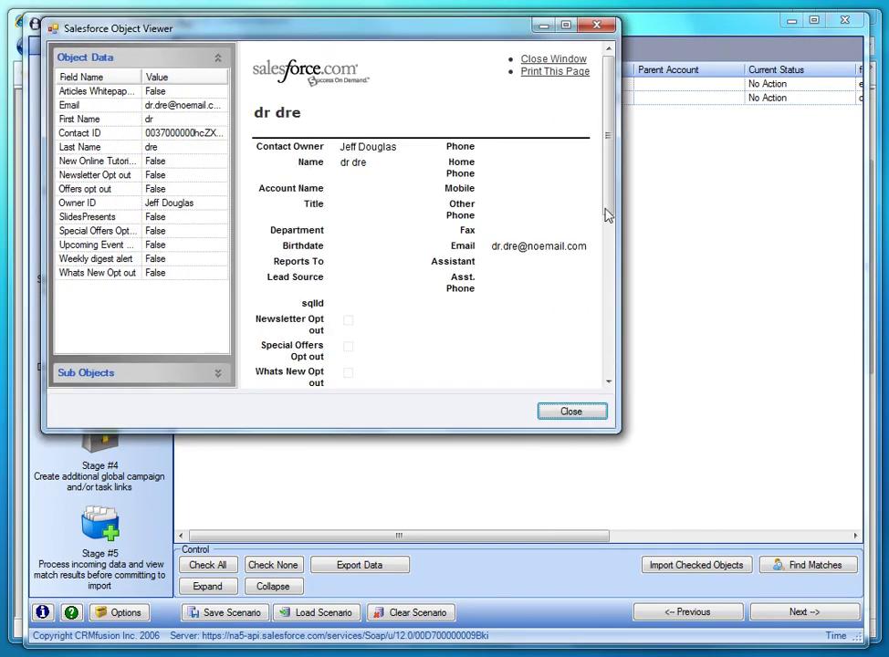
{"action": "left_click_drag", "start_coordinate": [607, 213], "coordinate": [607, 189]}
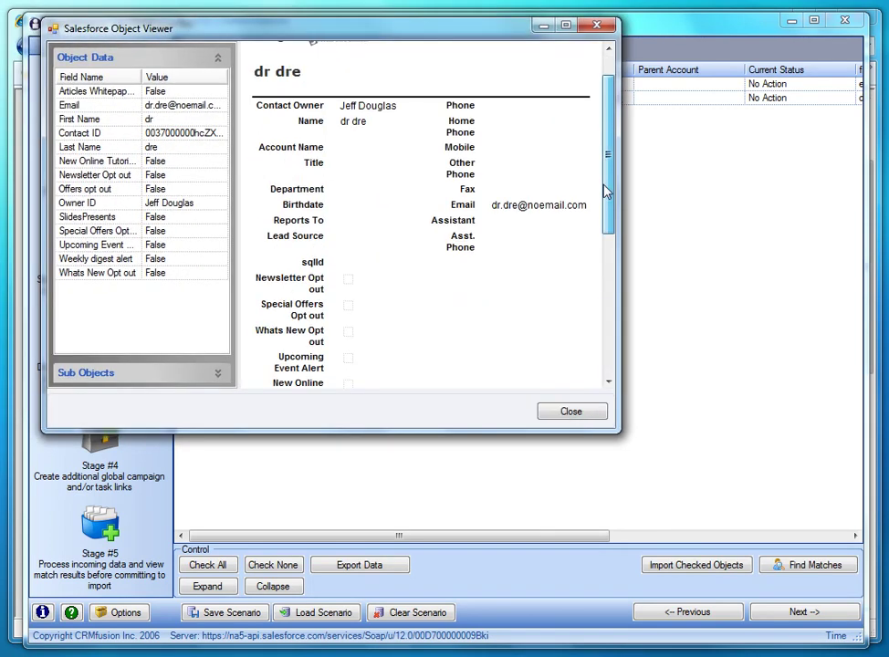
{"action": "left_click", "coordinate": [570, 412]}
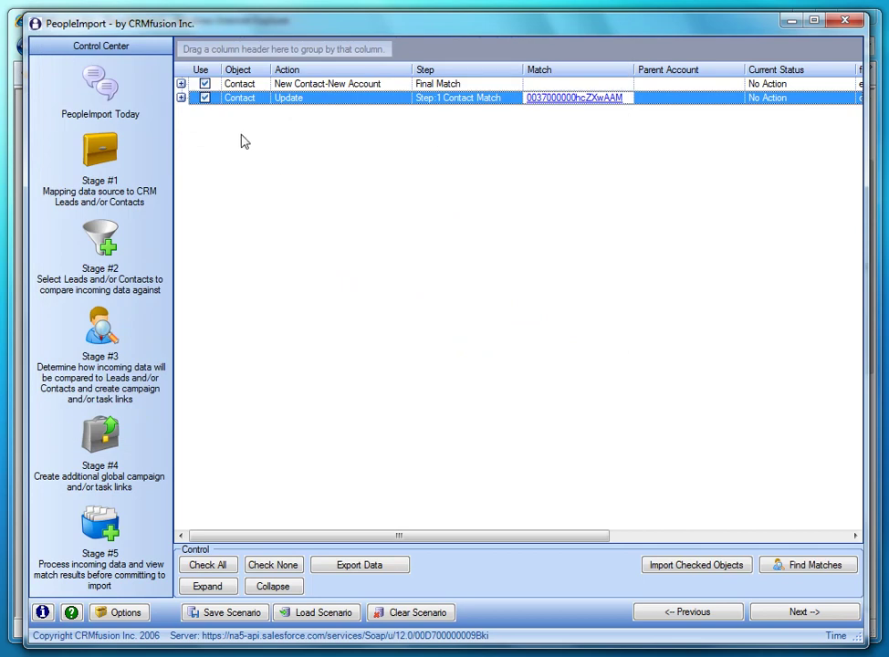
{"action": "left_click", "coordinate": [181, 98]}
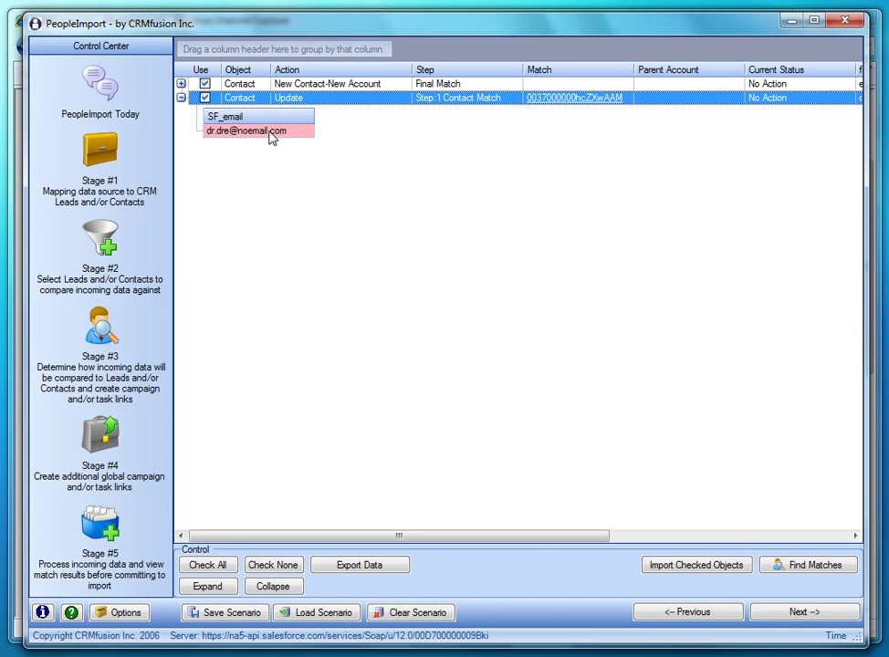
- Uncheck the Update record so only the New Contact-New Account row is imported
{"action": "key", "text": "space"}
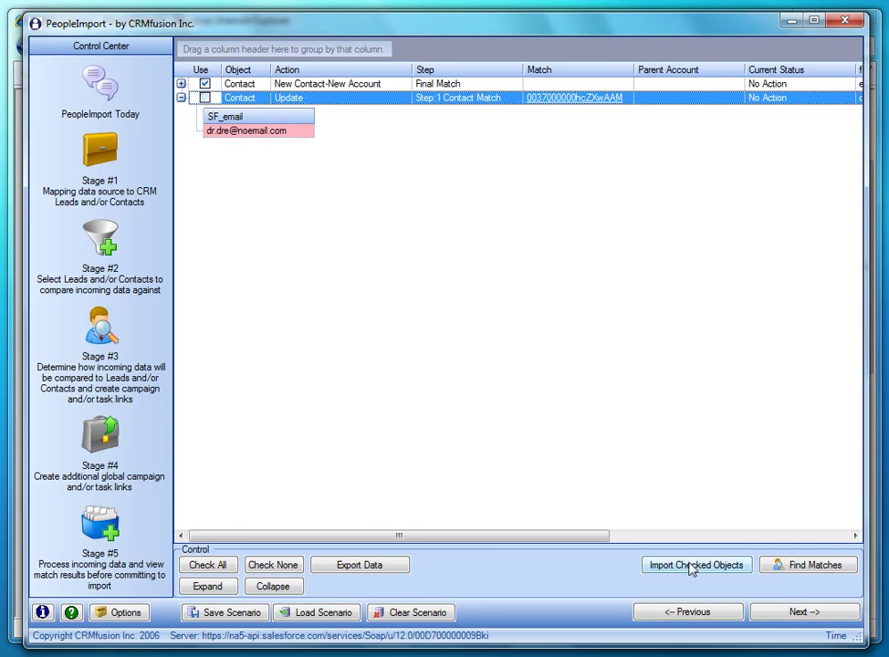